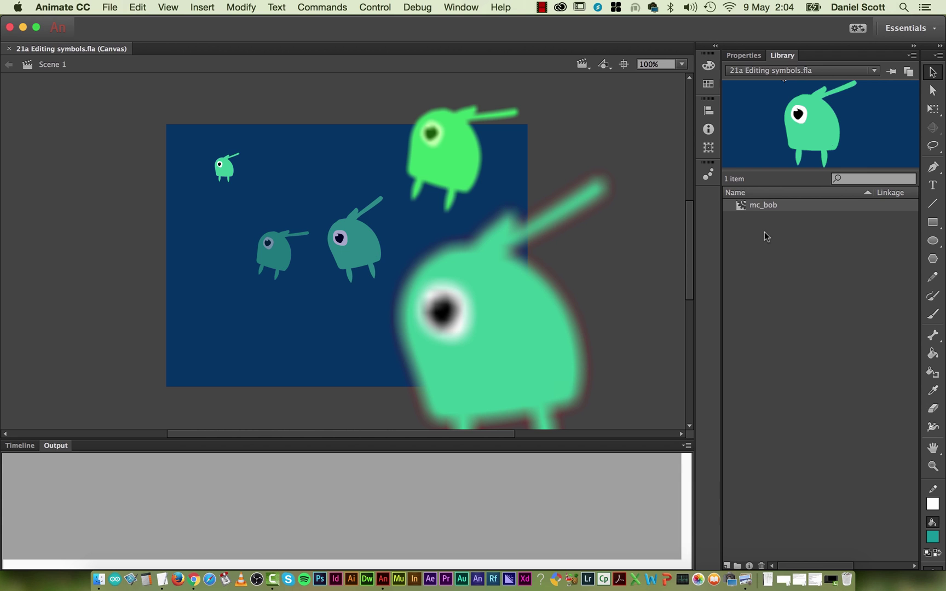
- Open mc_bob from the Library in isolated symbol-editing mode and deselect the green creature
{"action": "left_click", "coordinate": [743, 210]}
{"action": "double_click", "coordinate": [742, 205]}
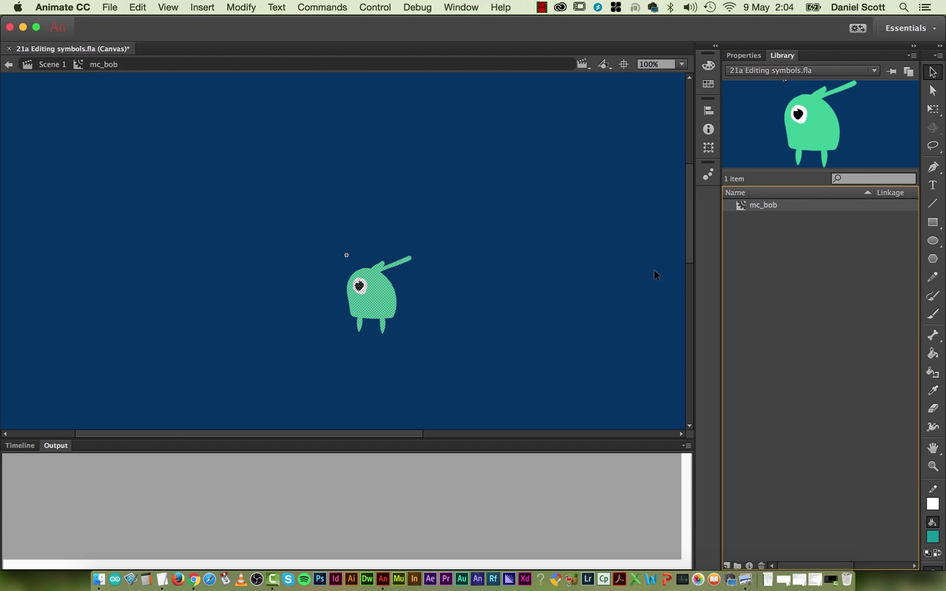
{"action": "left_click", "coordinate": [342, 324]}
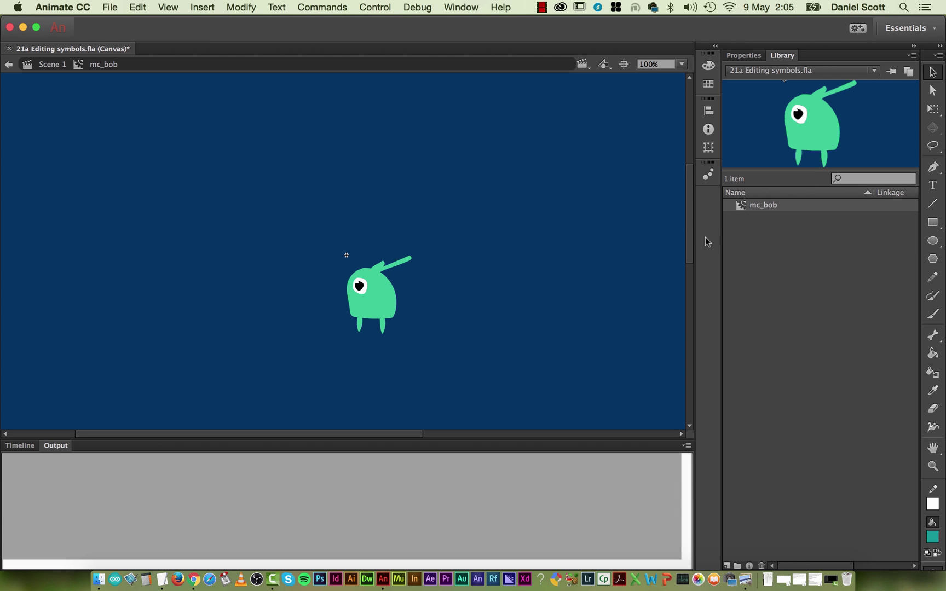
{"action": "mouse_move", "coordinate": [691, 252]}
{"action": "left_mouse_down"}
{"action": "mouse_move", "coordinate": [689, 214]}
{"action": "mouse_move", "coordinate": [692, 328]}
{"action": "mouse_move", "coordinate": [692, 243]}
{"action": "left_mouse_up"}
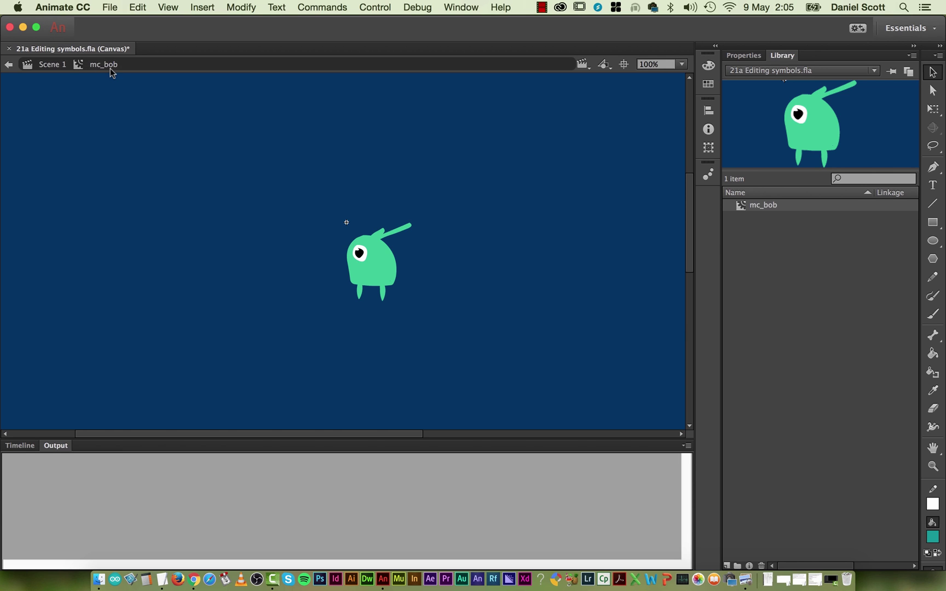
- Return to Scene 1, edit the mc_bob creature in place on the stage, and zoom to 200%
{"action": "left_click", "coordinate": [52, 66]}
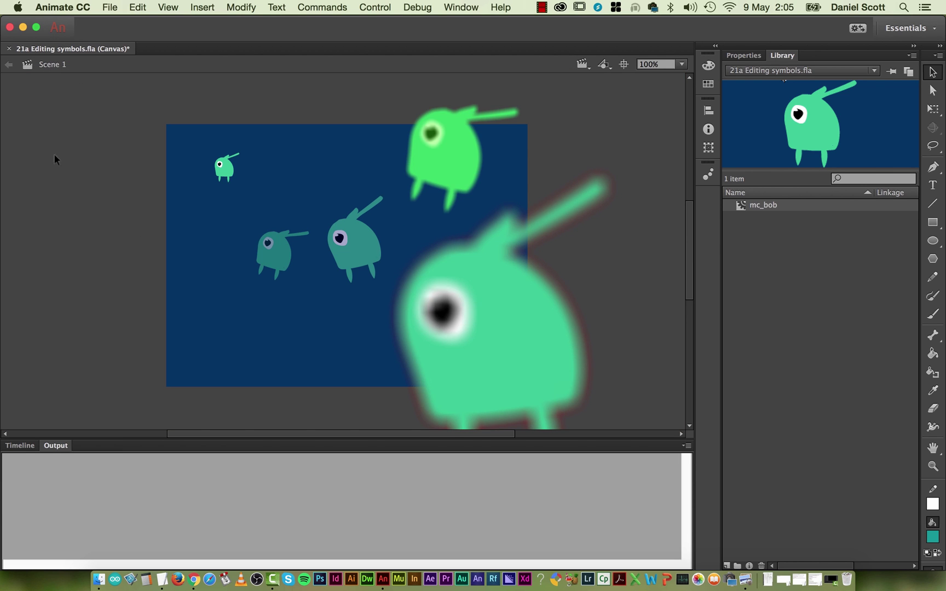
{"action": "double_click", "coordinate": [364, 240]}
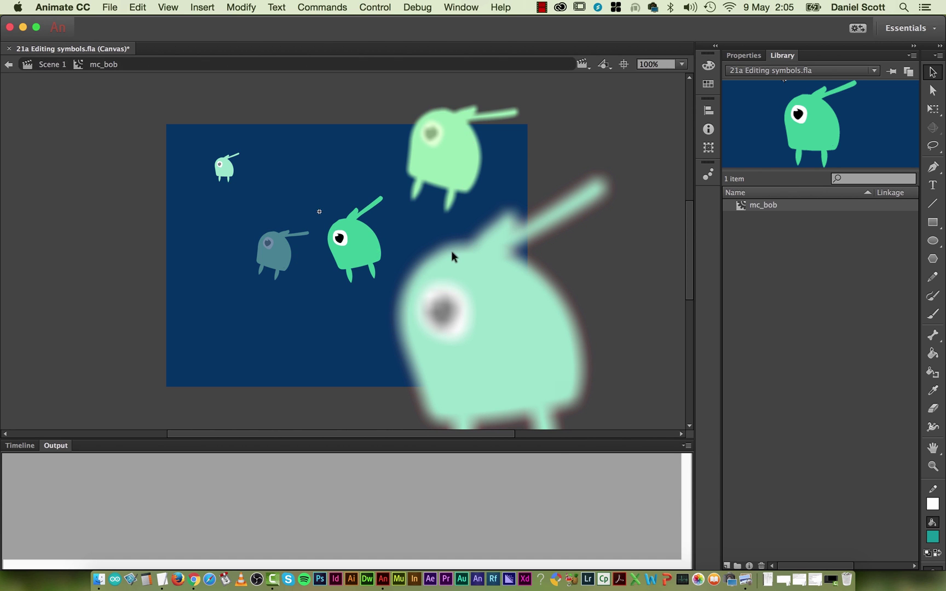
{"action": "double_click", "coordinate": [329, 189]}
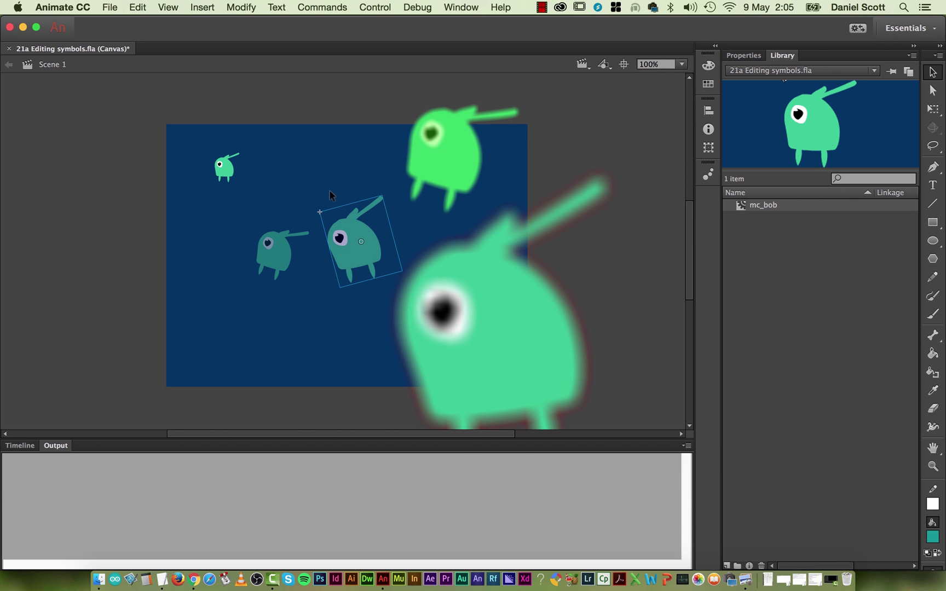
{"action": "double_click", "coordinate": [349, 255]}
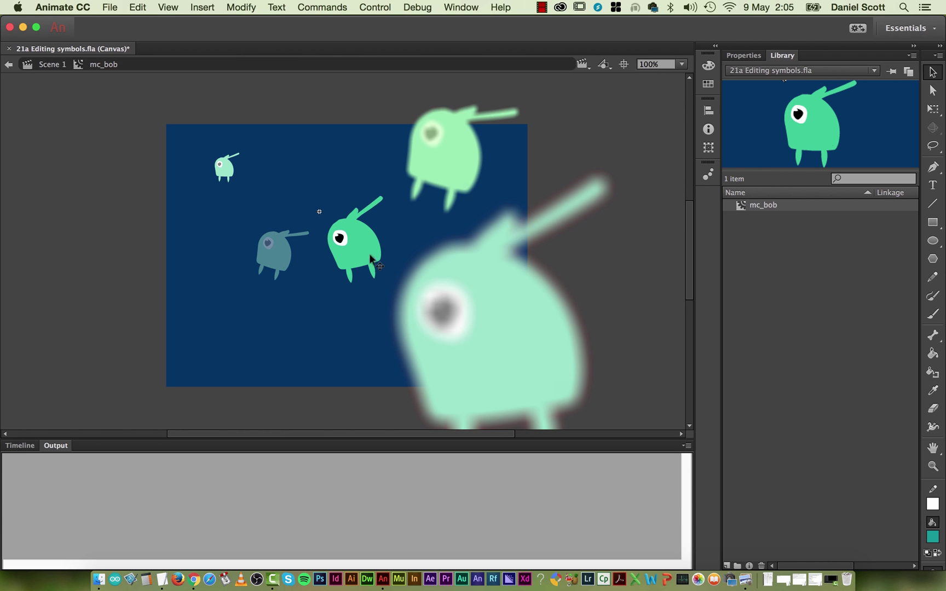
{"action": "double_click", "coordinate": [308, 182]}
{"action": "double_click", "coordinate": [365, 256]}
{"action": "key", "text": "super+equal"}
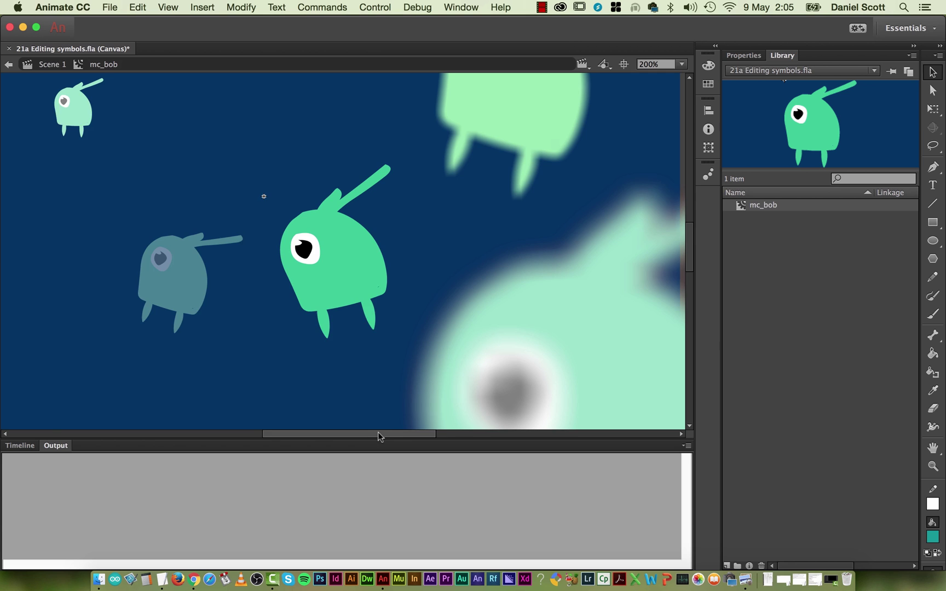
{"action": "left_click_drag", "start_coordinate": [377, 431], "coordinate": [365, 433]}
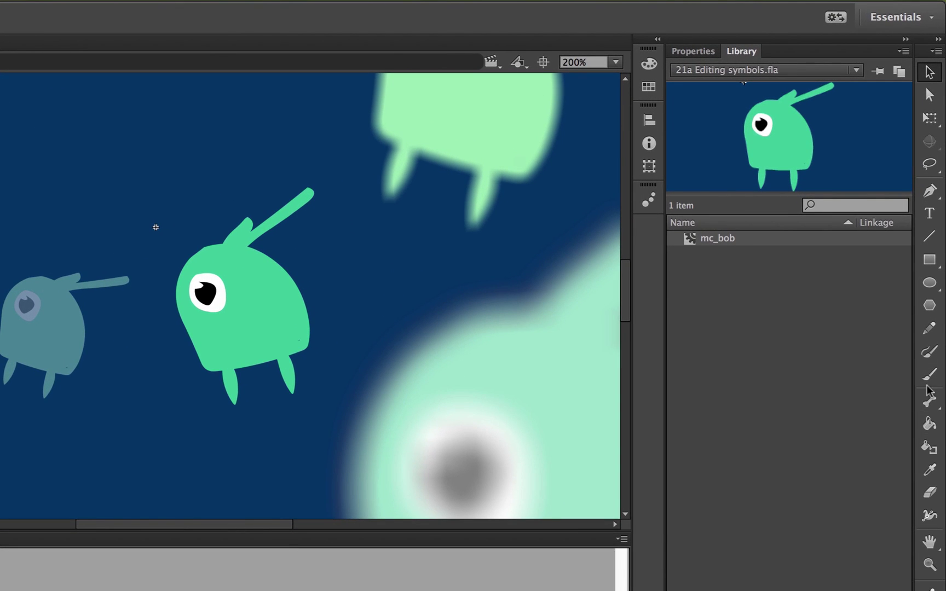
- Select the Pencil tool and try thicker stroke widths with test lines, undoing each one
{"action": "left_click", "coordinate": [932, 333]}
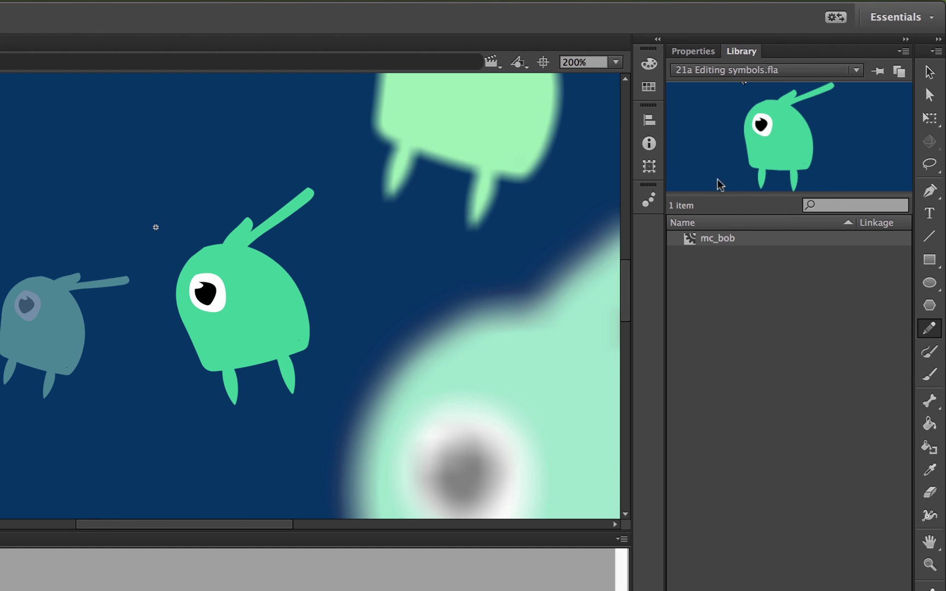
{"action": "left_click", "coordinate": [685, 53]}
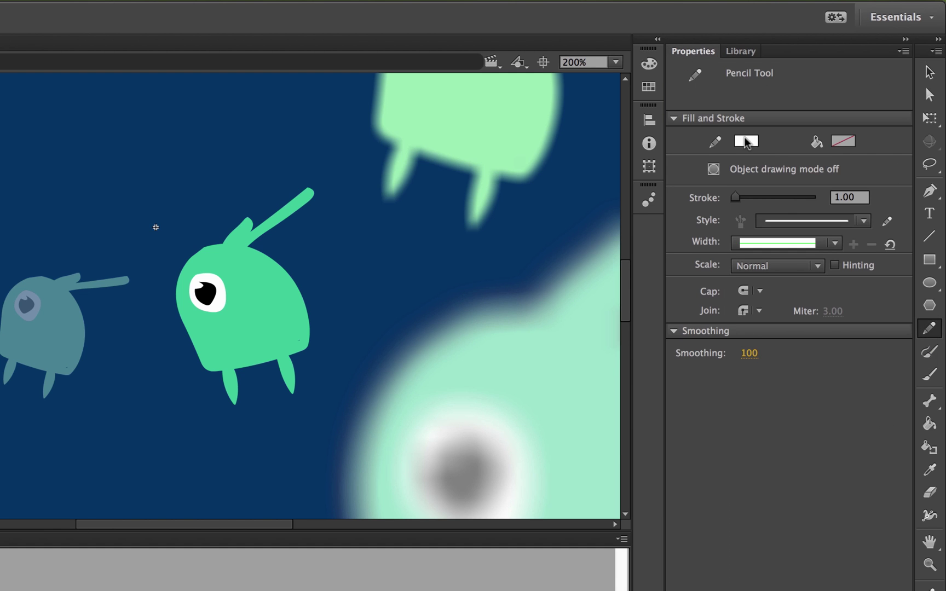
{"action": "left_click_drag", "start_coordinate": [735, 198], "coordinate": [745, 197]}
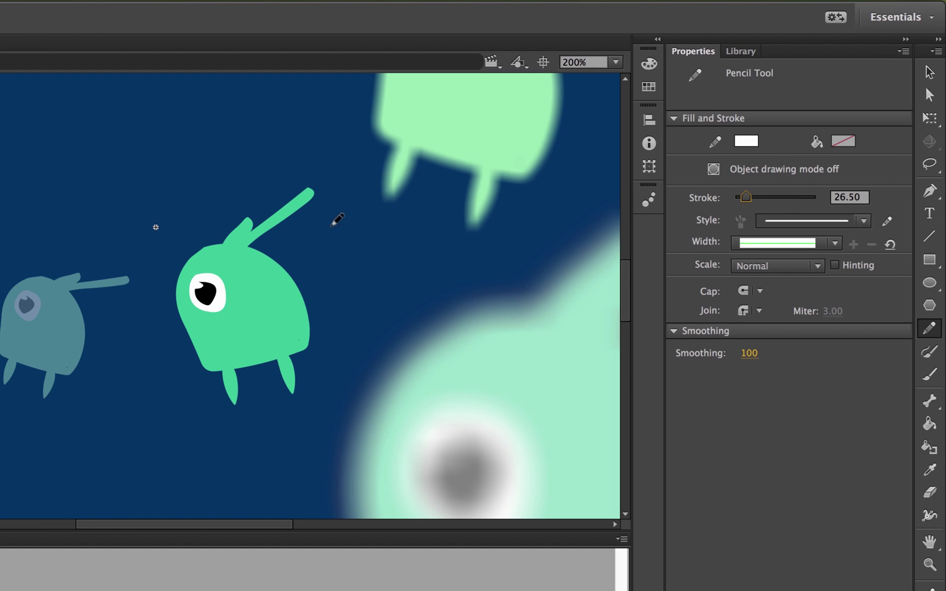
{"action": "left_click_drag", "start_coordinate": [337, 219], "coordinate": [455, 285]}
{"action": "key", "text": "ctrl+z"}
{"action": "left_click_drag", "start_coordinate": [745, 197], "coordinate": [735, 200]}
{"action": "left_click_drag", "start_coordinate": [431, 240], "coordinate": [495, 254]}
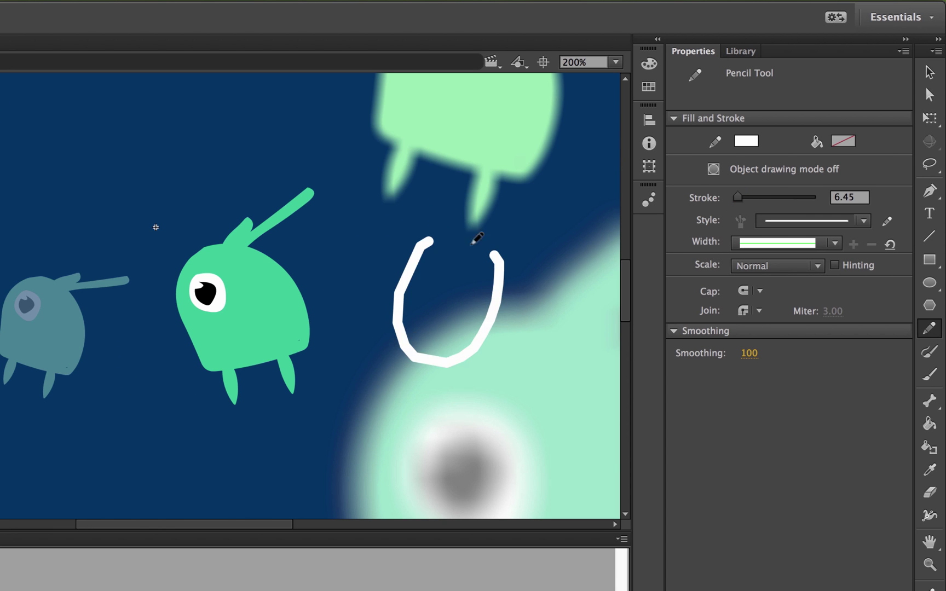
{"action": "key", "text": "ctrl+z"}
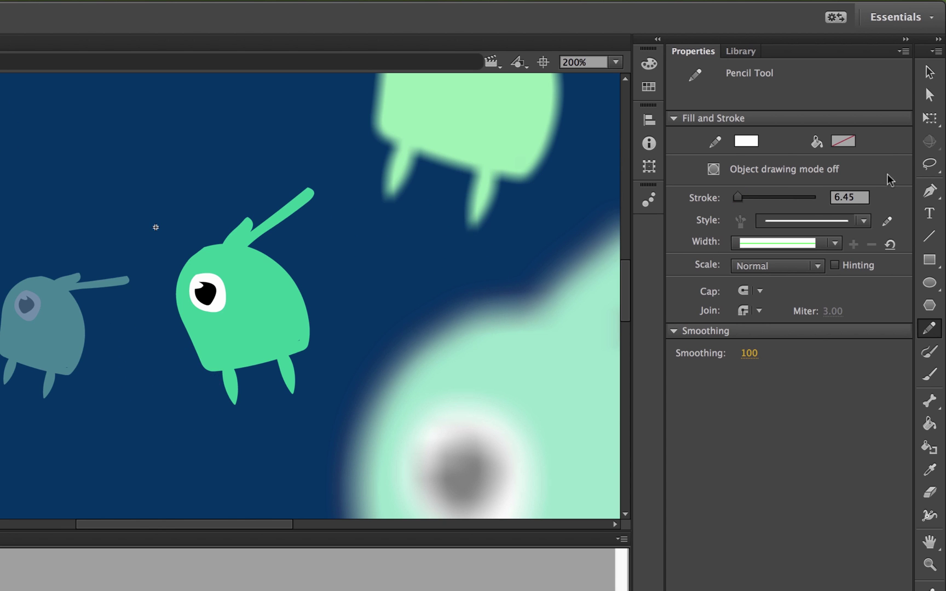
- Set the pencil stroke thickness to 4.00 and switch to Smooth pencil mode
{"action": "double_click", "coordinate": [850, 200]}
{"action": "type", "text": "4"}
{"action": "key", "text": "Return"}
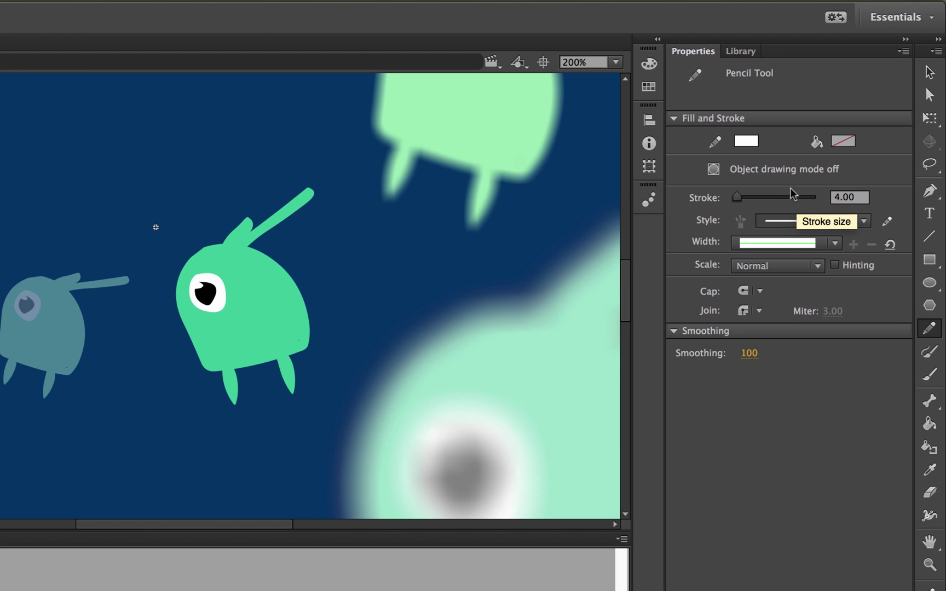
{"action": "left_click_drag", "start_coordinate": [916, 477], "coordinate": [879, 481]}
{"action": "left_click", "coordinate": [926, 435]}
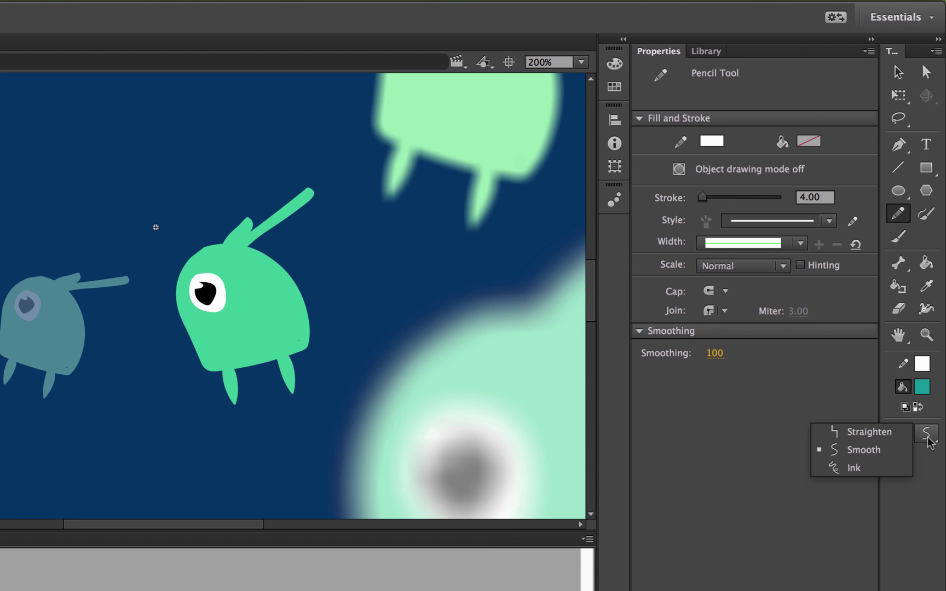
{"action": "left_click", "coordinate": [897, 447]}
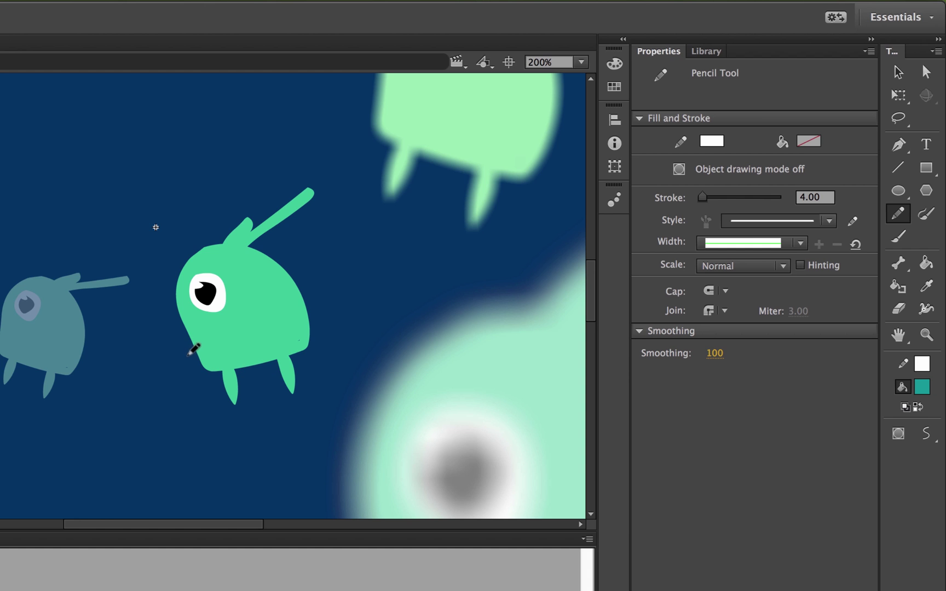
- Draw the white helmet brim and dome over the creature's head, redrawing strokes after undoing them
{"action": "mouse_move", "coordinate": [163, 348]}
{"action": "left_mouse_down"}
{"action": "mouse_move", "coordinate": [354, 288]}
{"action": "mouse_move", "coordinate": [339, 261]}
{"action": "mouse_move", "coordinate": [218, 172]}
{"action": "mouse_move", "coordinate": [155, 227]}
{"action": "mouse_move", "coordinate": [164, 346]}
{"action": "left_mouse_up"}
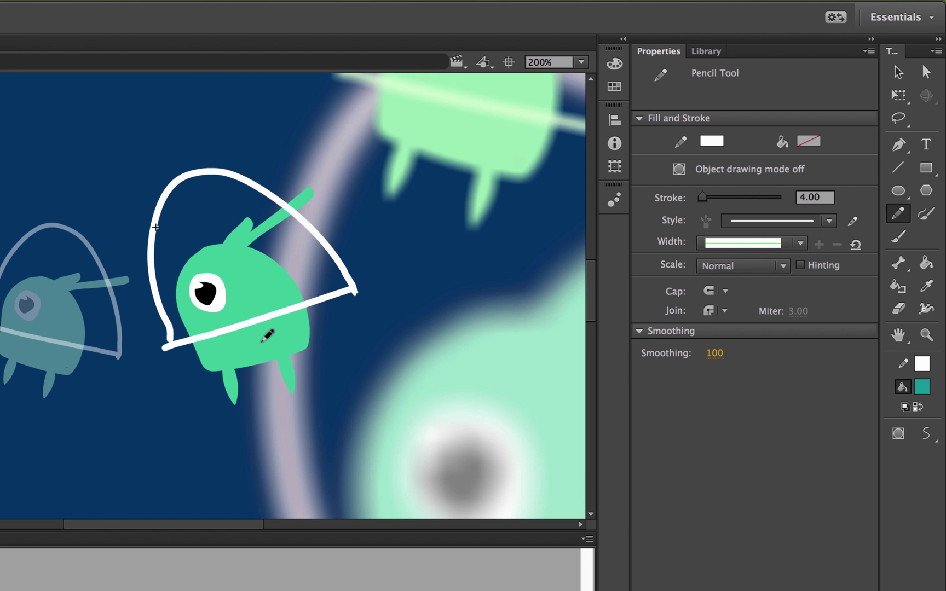
{"action": "key", "text": "ctrl+z"}
{"action": "key", "text": "ctrl+z"}
{"action": "mouse_move", "coordinate": [170, 340]}
{"action": "left_mouse_down"}
{"action": "mouse_move", "coordinate": [313, 288]}
{"action": "mouse_move", "coordinate": [257, 179]}
{"action": "mouse_move", "coordinate": [209, 193]}
{"action": "mouse_move", "coordinate": [161, 257]}
{"action": "mouse_move", "coordinate": [170, 343]}
{"action": "mouse_move", "coordinate": [222, 302]}
{"action": "mouse_move", "coordinate": [323, 277]}
{"action": "mouse_move", "coordinate": [294, 246]}
{"action": "mouse_move", "coordinate": [193, 220]}
{"action": "mouse_move", "coordinate": [159, 283]}
{"action": "mouse_move", "coordinate": [166, 336]}
{"action": "left_mouse_up"}
{"action": "key", "text": "ctrl+z"}
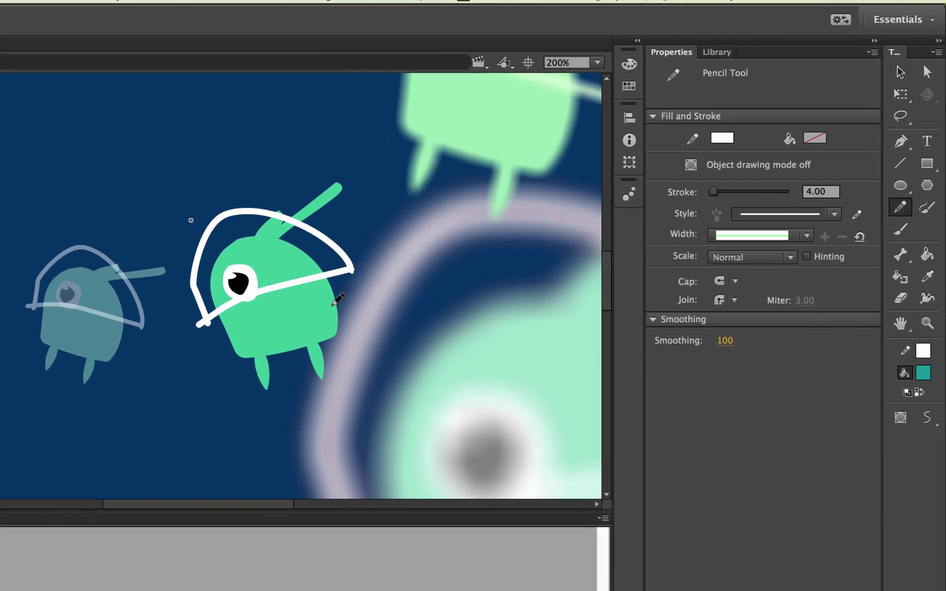
- Exit in-place editing to Scene 1 at 100% zoom and view the helmeted mc_bob in the Library
{"action": "key", "text": "v"}
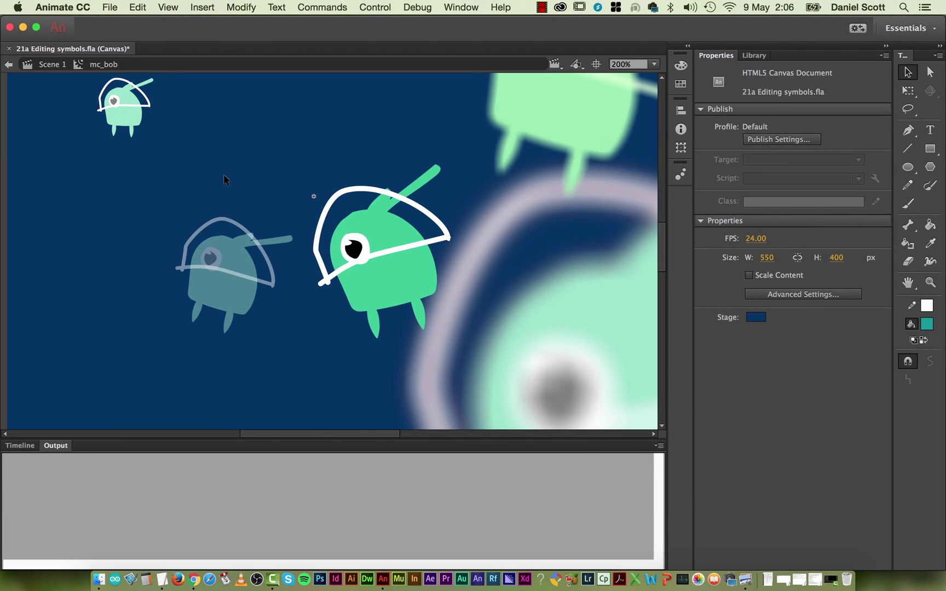
{"action": "double_click", "coordinate": [224, 176]}
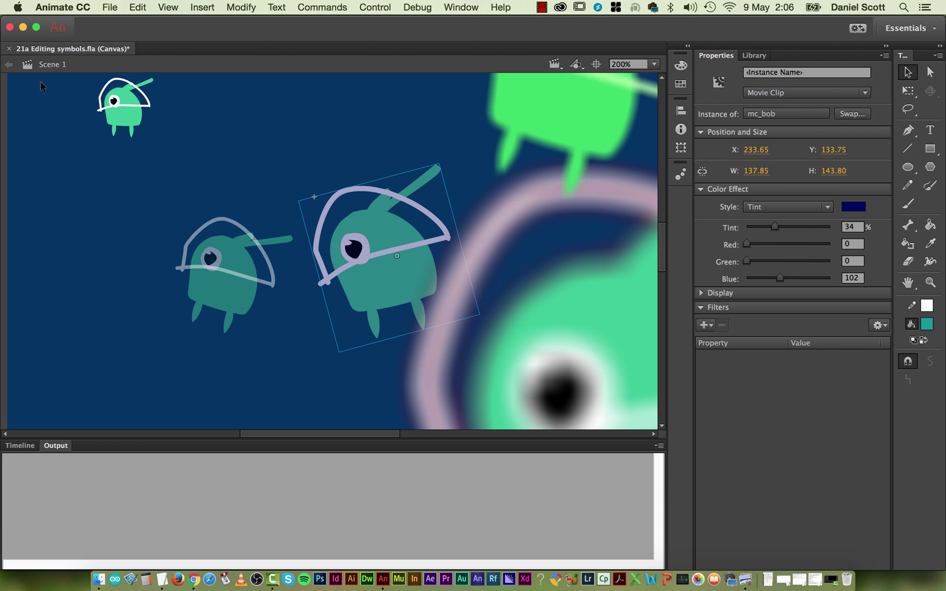
{"action": "key", "text": "super+1"}
{"action": "left_click", "coordinate": [296, 171]}
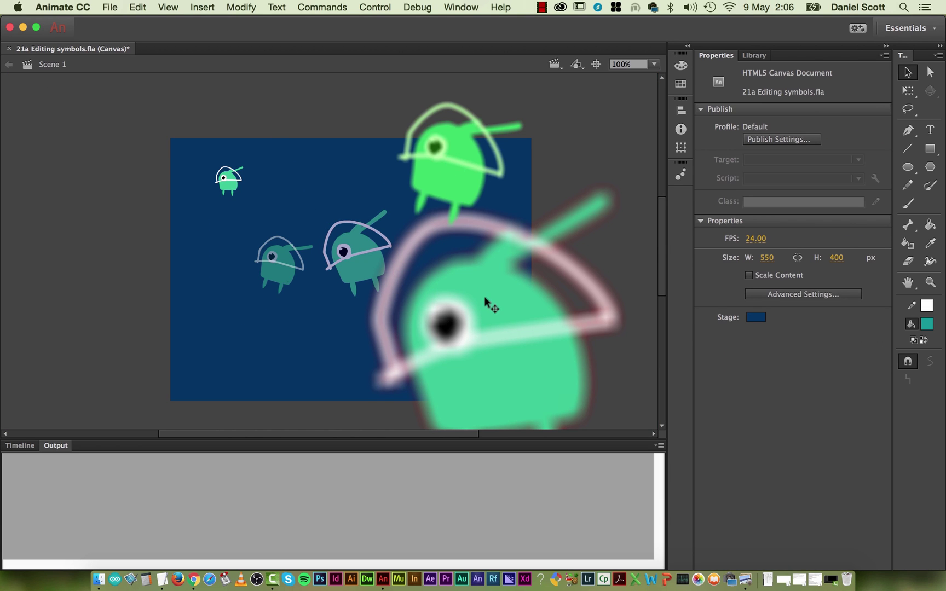
{"action": "left_click", "coordinate": [755, 56]}
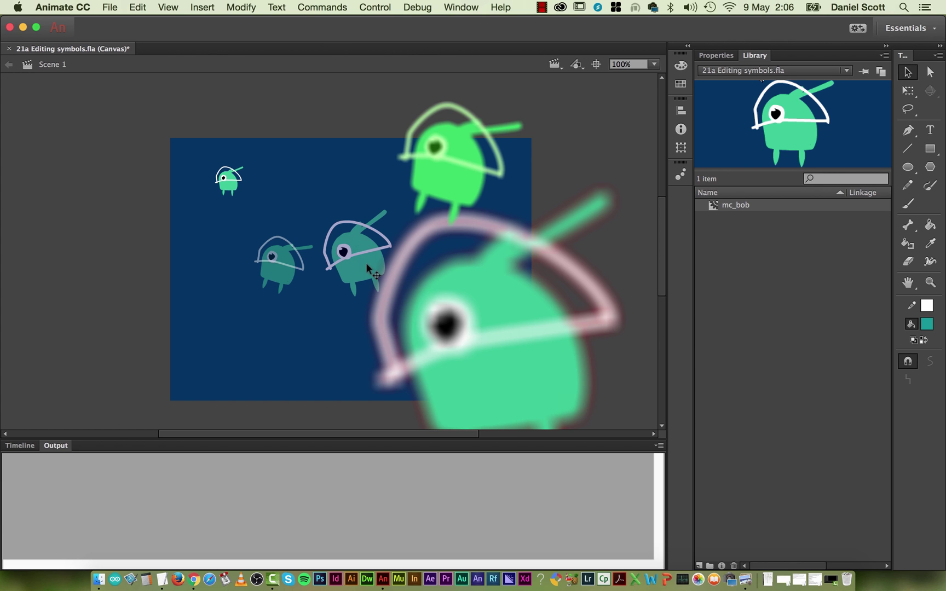
{"action": "double_click", "coordinate": [365, 259]}
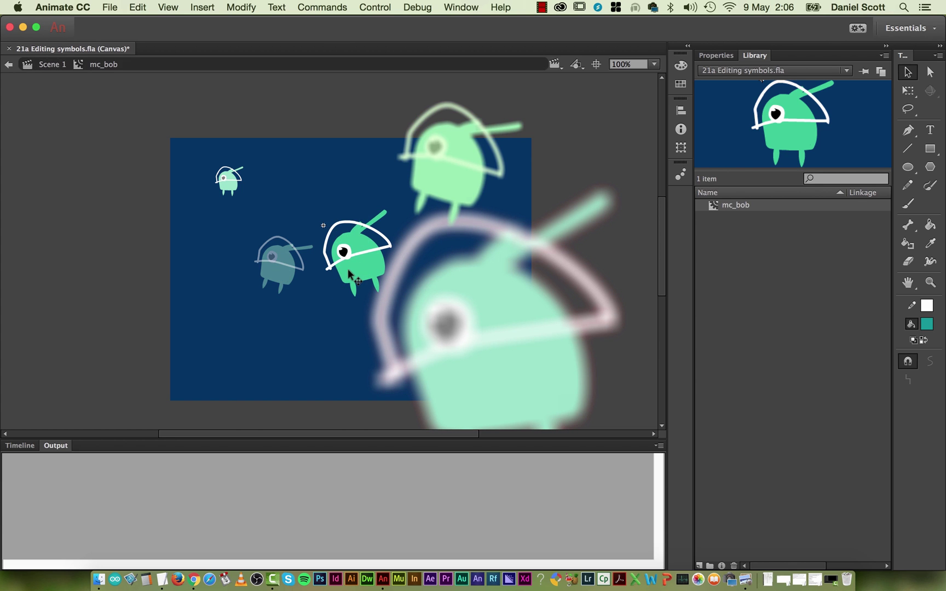
{"action": "double_click", "coordinate": [325, 174]}
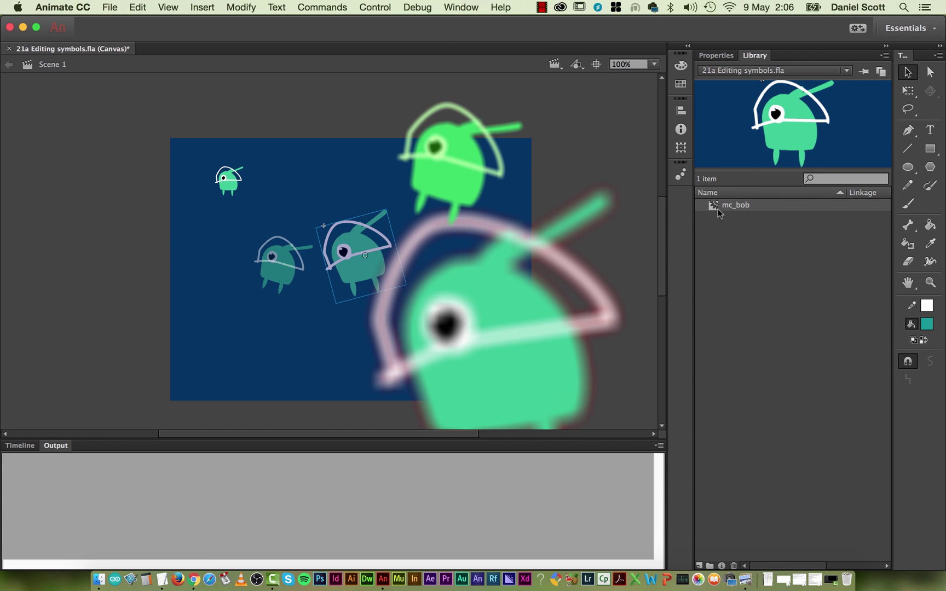